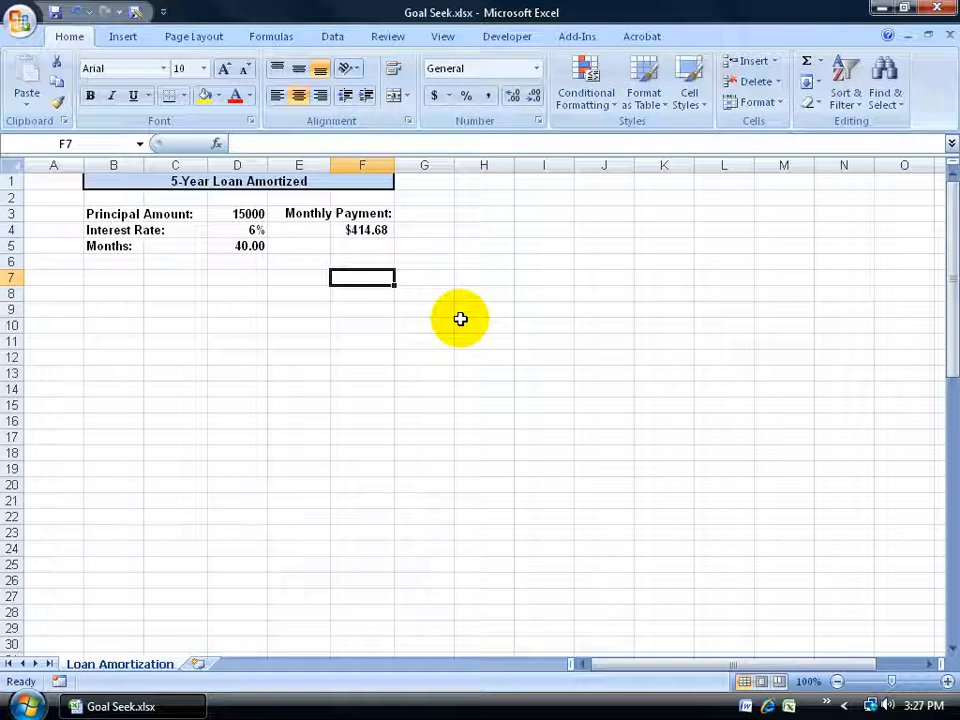
Step: Inspect the monthly payment formula in F4 and the principal, interest rate and months inputs in D3:D5
left_click(367, 229)
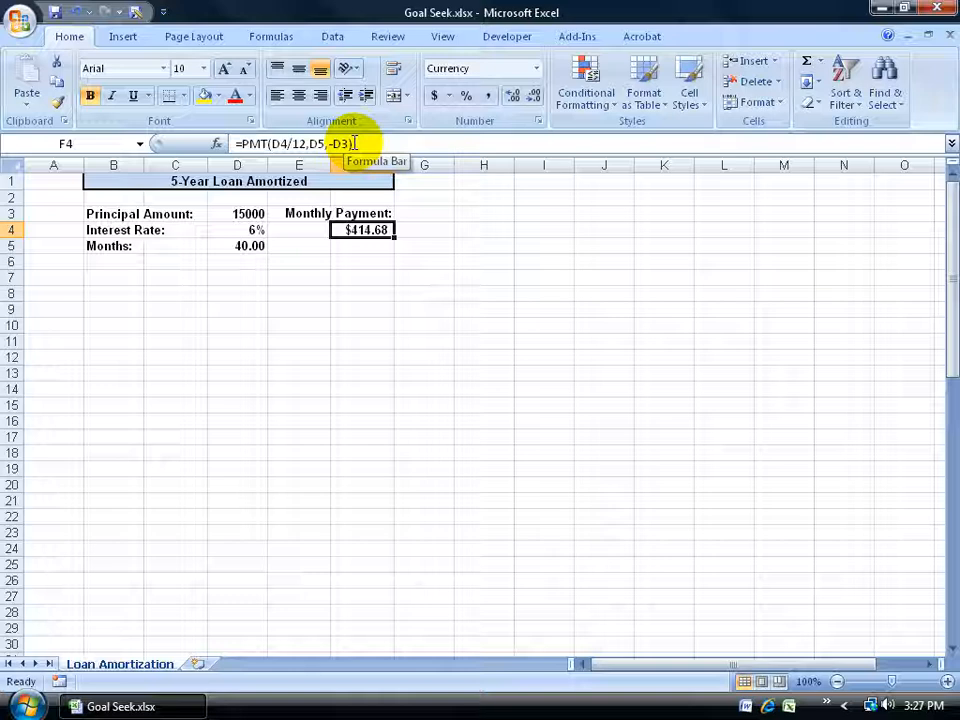
left_click_drag(257, 214, 251, 245)
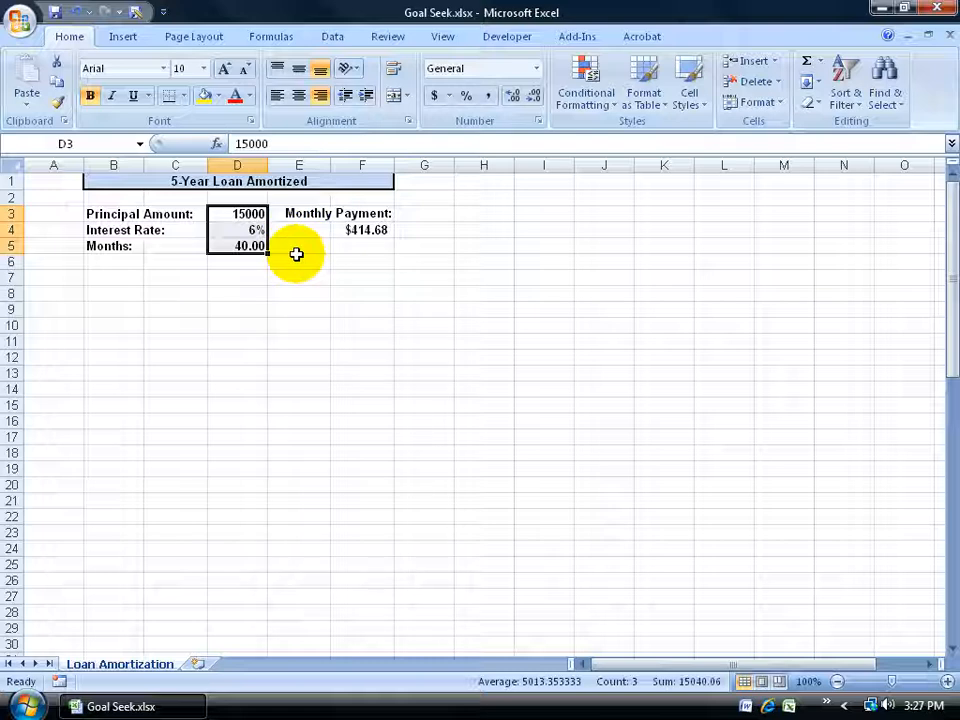
left_click(360, 230)
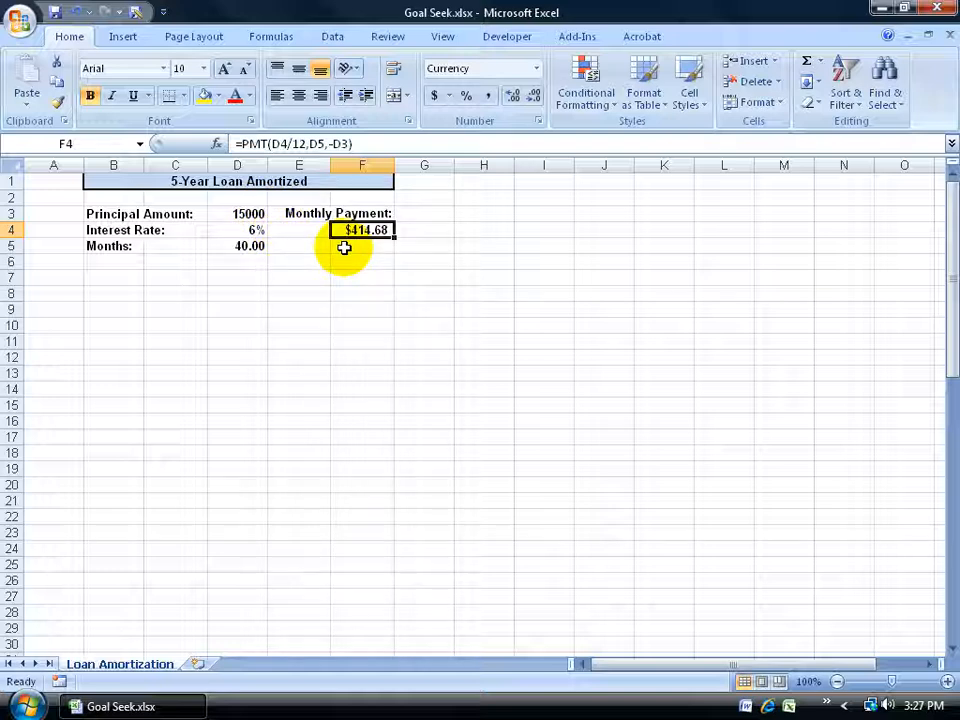
key("Left")
key("Left")
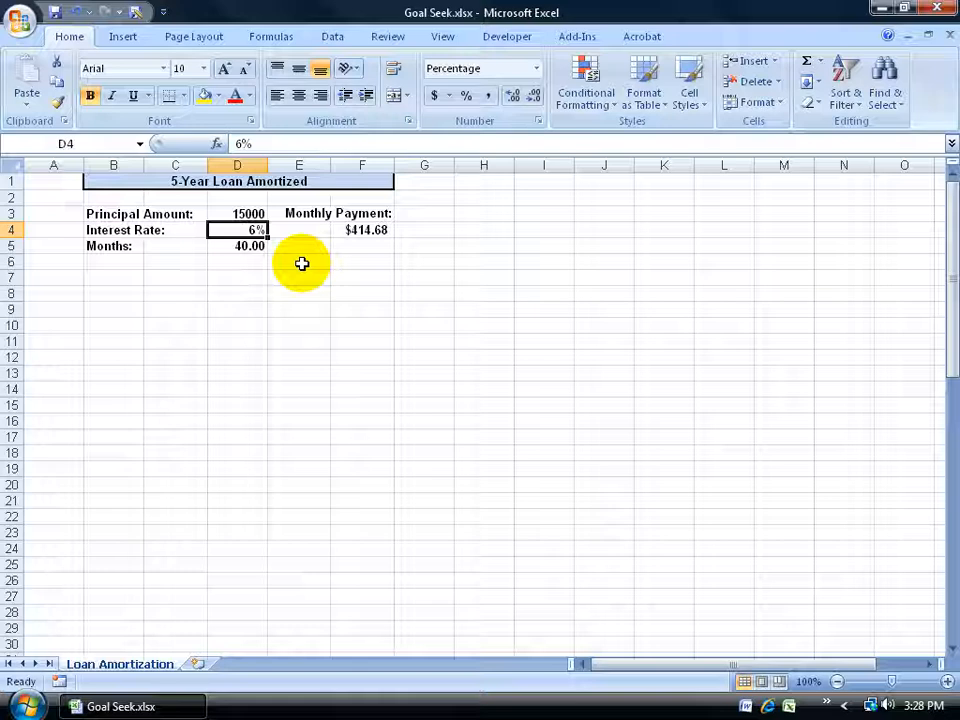
left_click(250, 244)
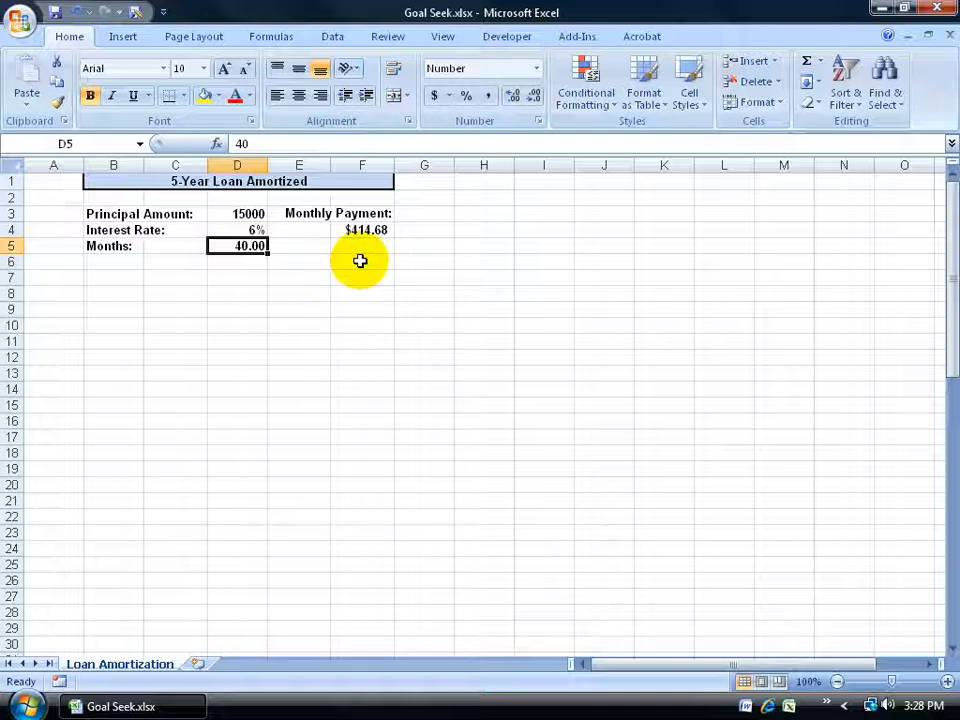
Step: Try overwriting the monthly payment formula in F4 with 500, check the loan inputs in D3:D5, and undo the entry
left_click(364, 229)
type("50")
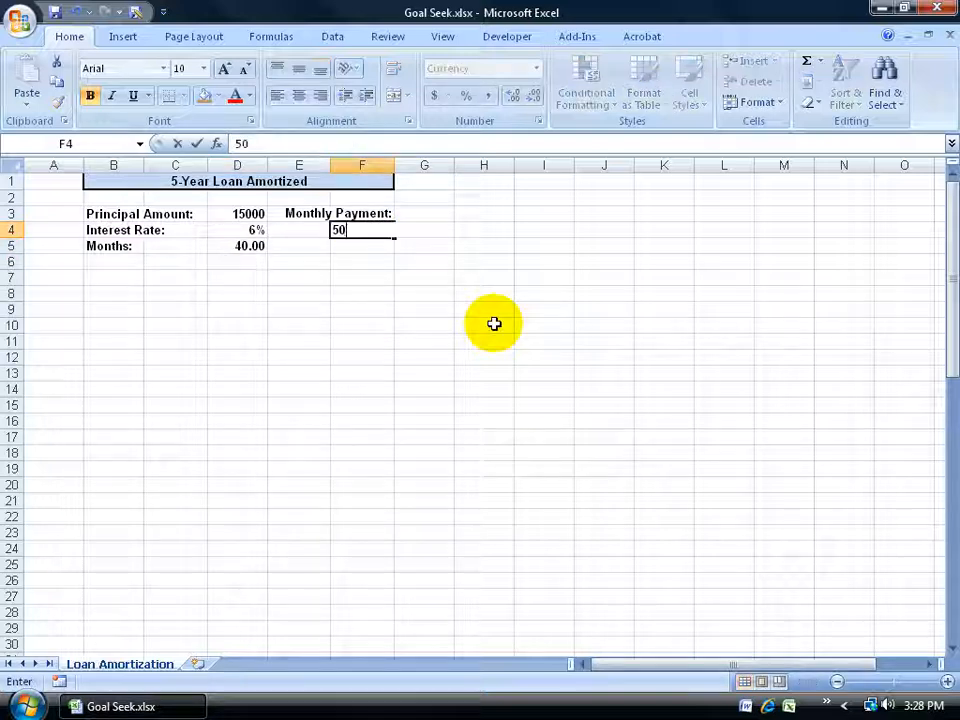
type("0")
key("Return")
left_click(370, 228)
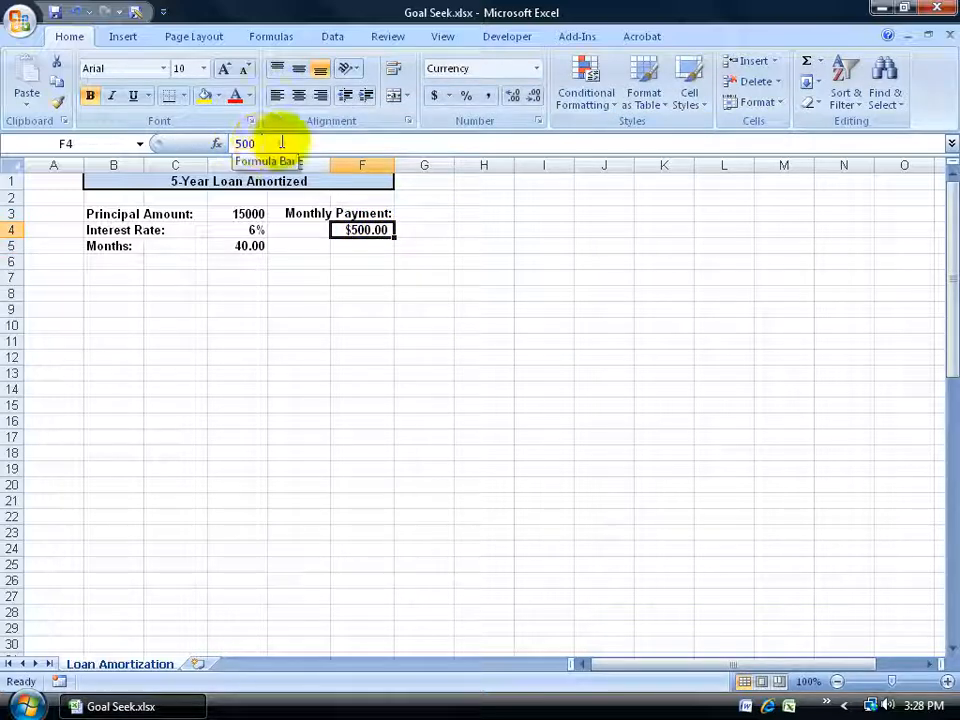
left_click_drag(251, 213, 252, 245)
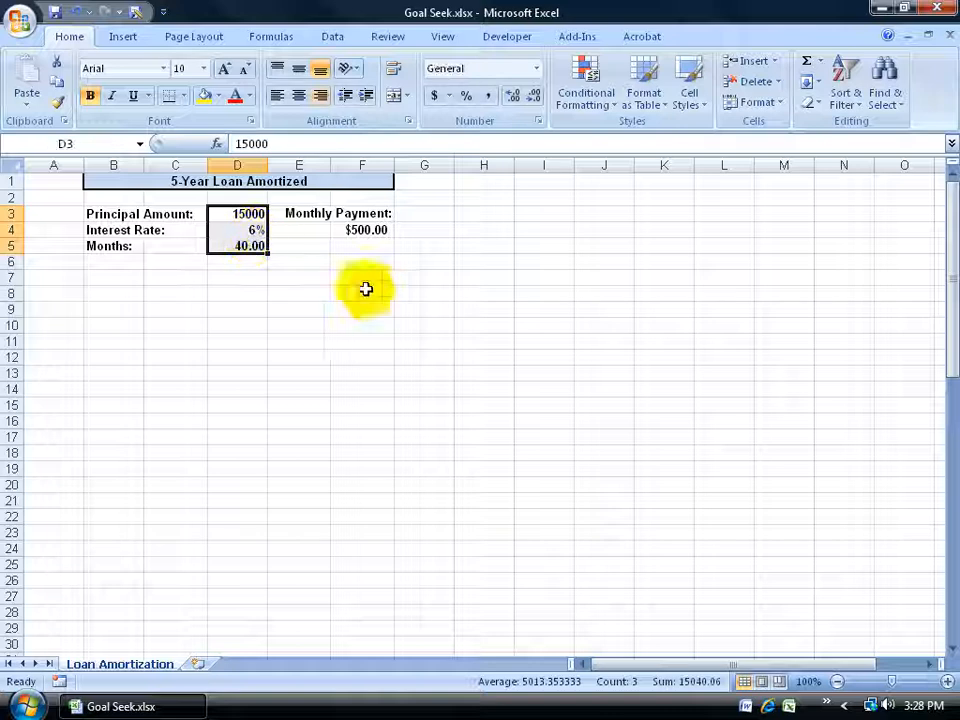
left_click(76, 11)
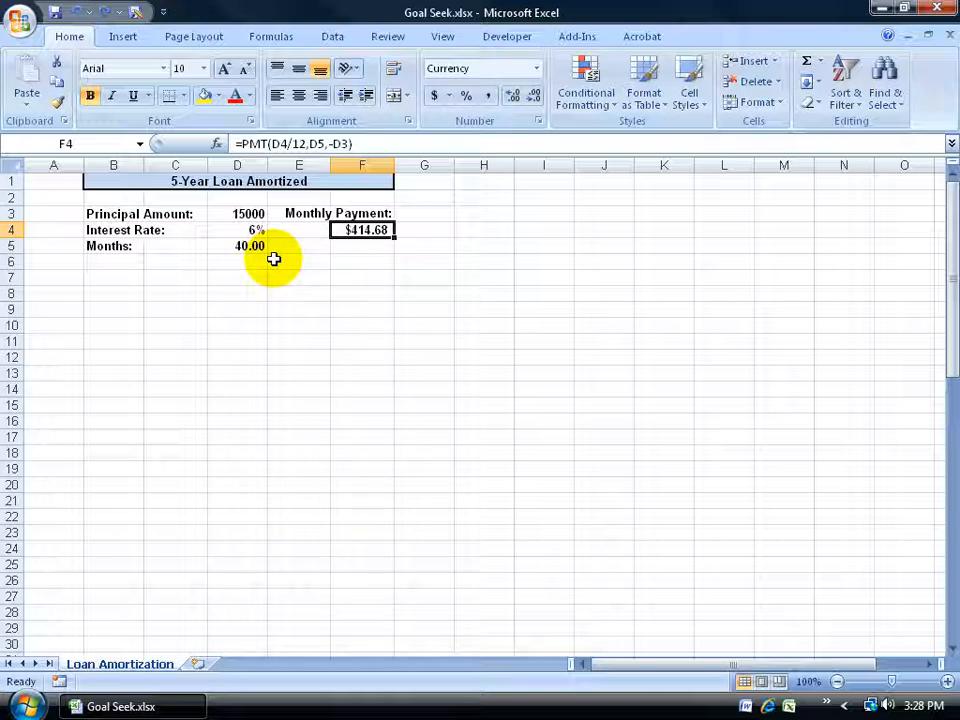
Step: Review the loan input cells D3:D5 against the monthly payment in F4
left_click_drag(254, 214, 245, 244)
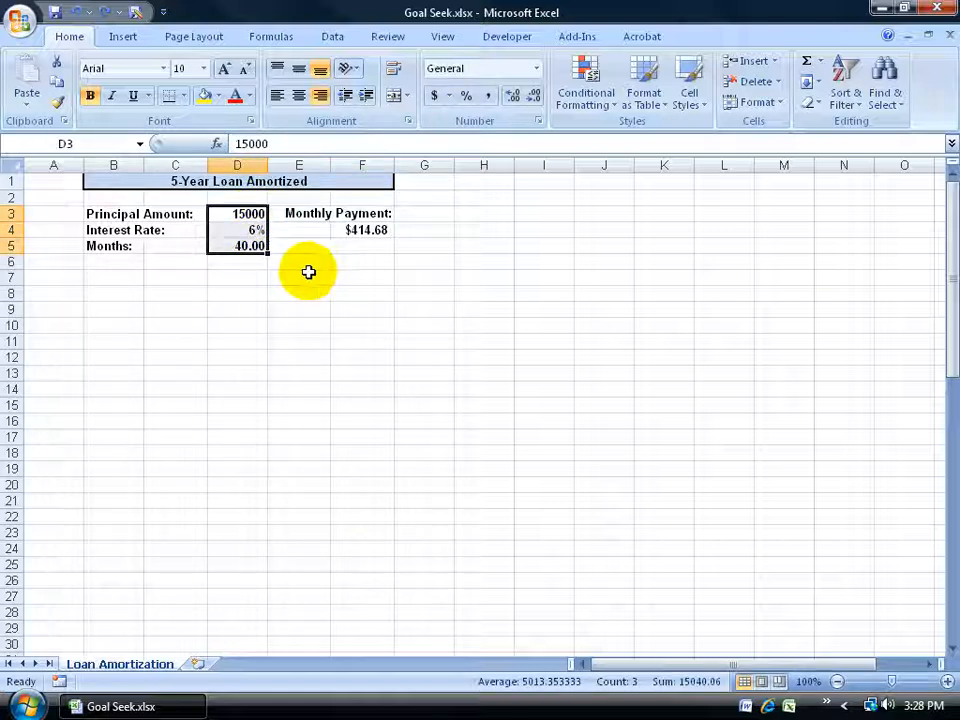
left_click(248, 245)
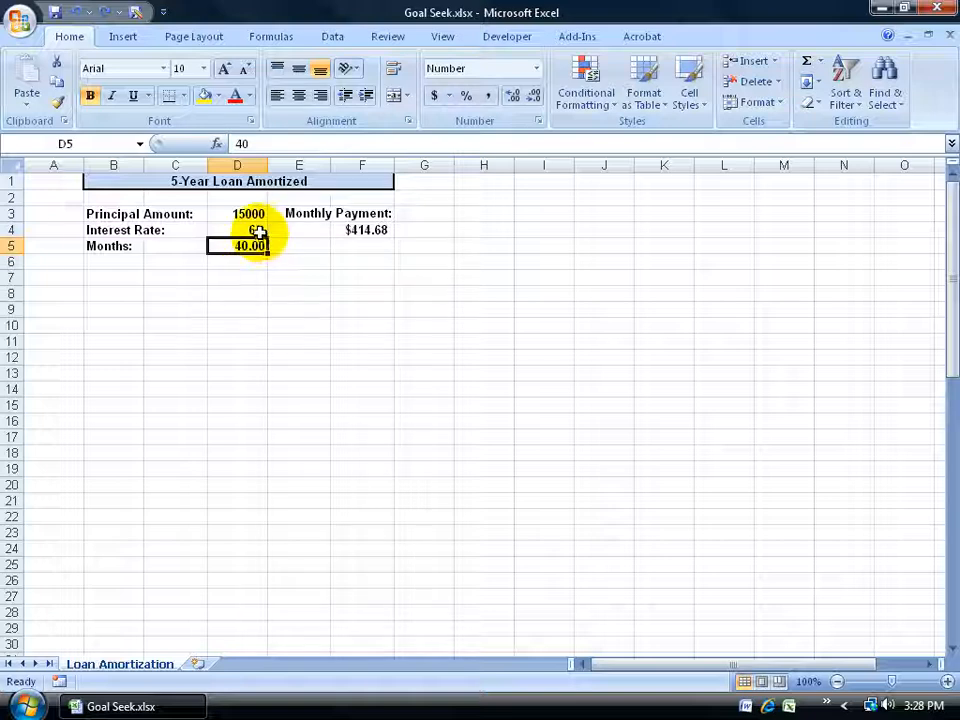
left_click(256, 229)
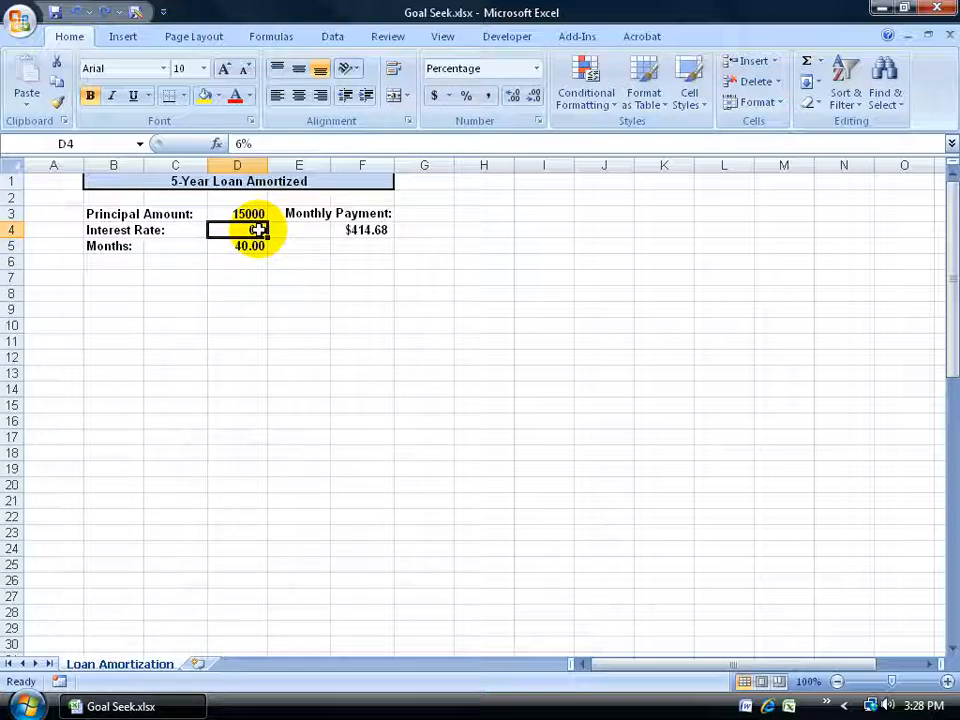
left_click(358, 229)
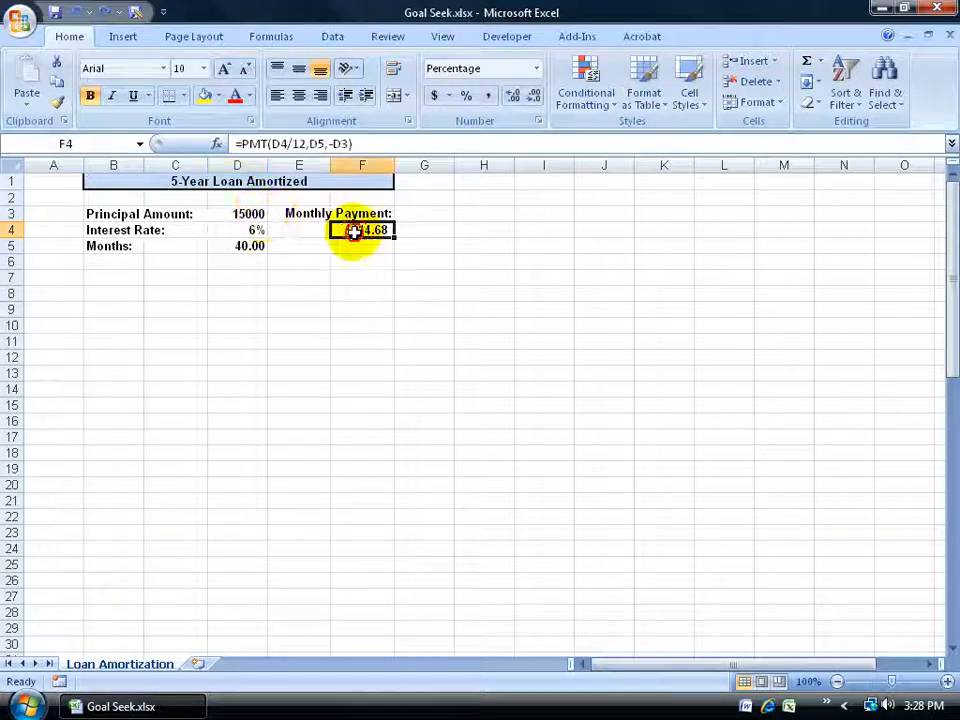
left_click(251, 213)
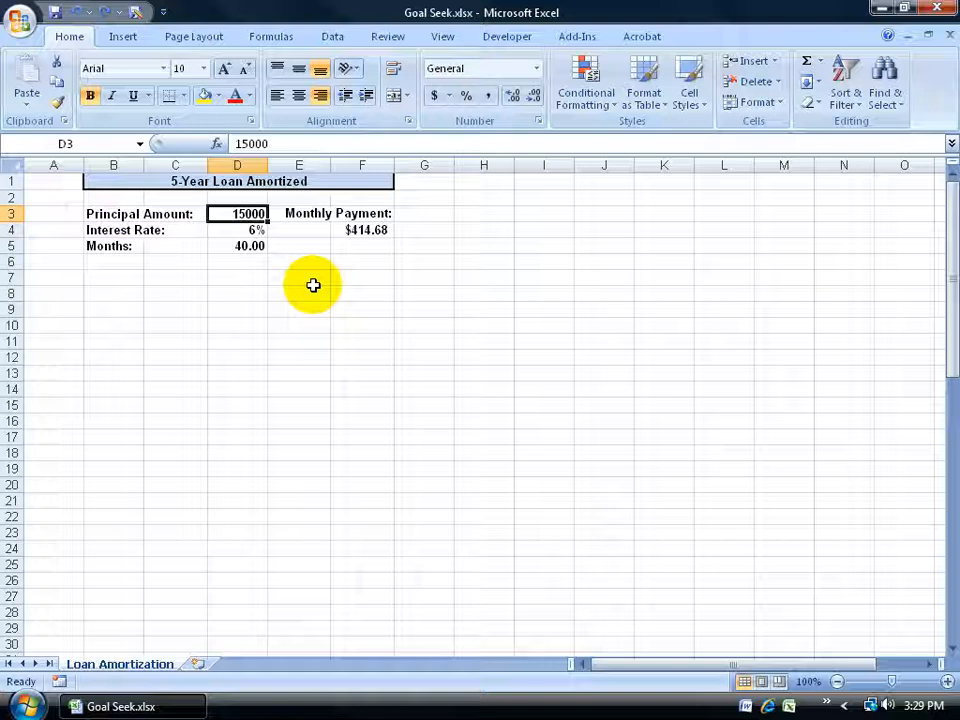
Step: Select the monthly payment cell F4 and enable the Solver Add-in from the available Excel add-ins
left_click(367, 228)
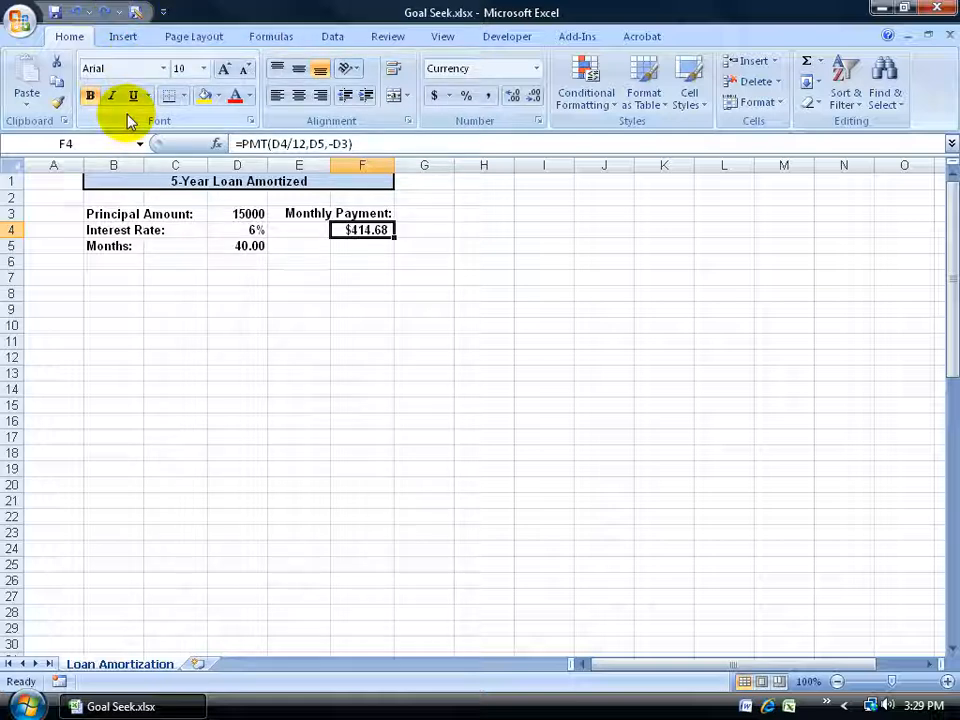
left_click(332, 38)
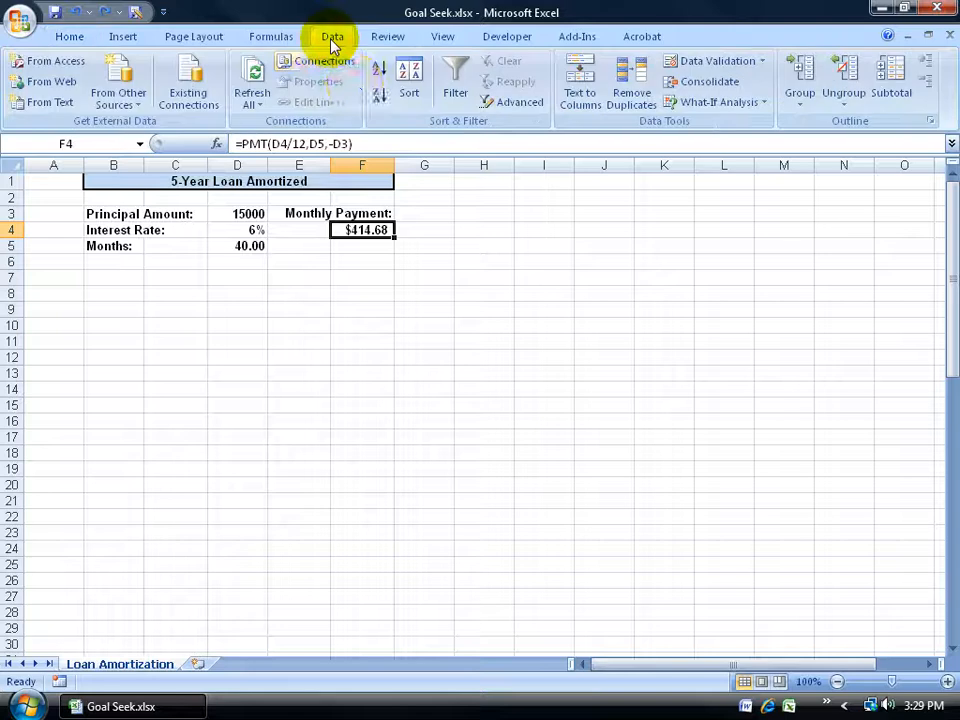
left_click(22, 19)
left_click(272, 431)
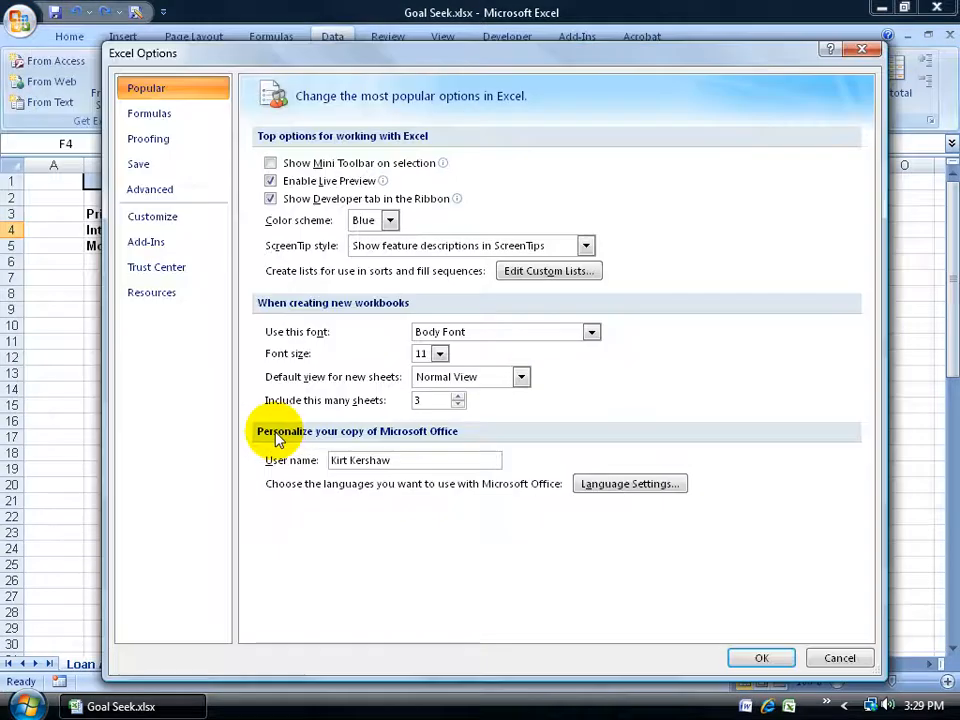
left_click(146, 241)
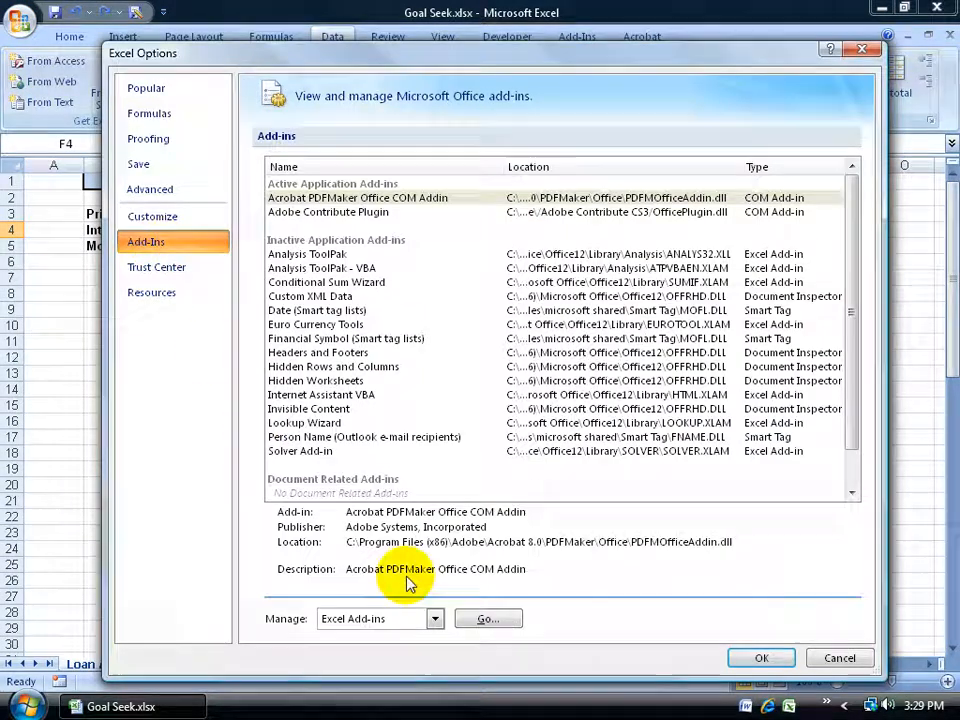
left_click(490, 620)
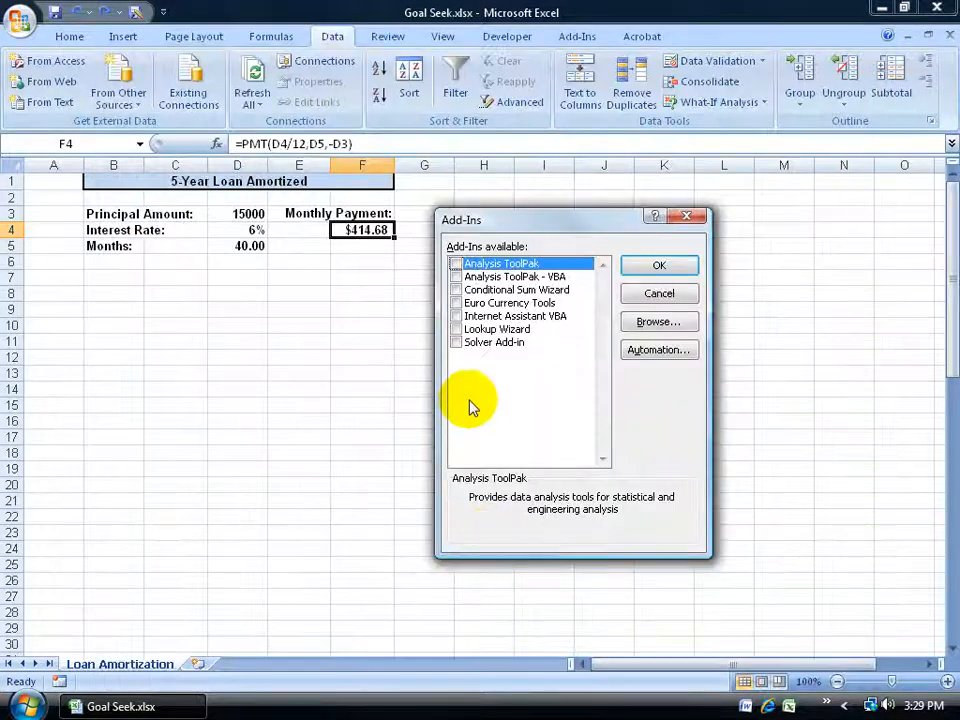
left_click(456, 342)
left_click(655, 266)
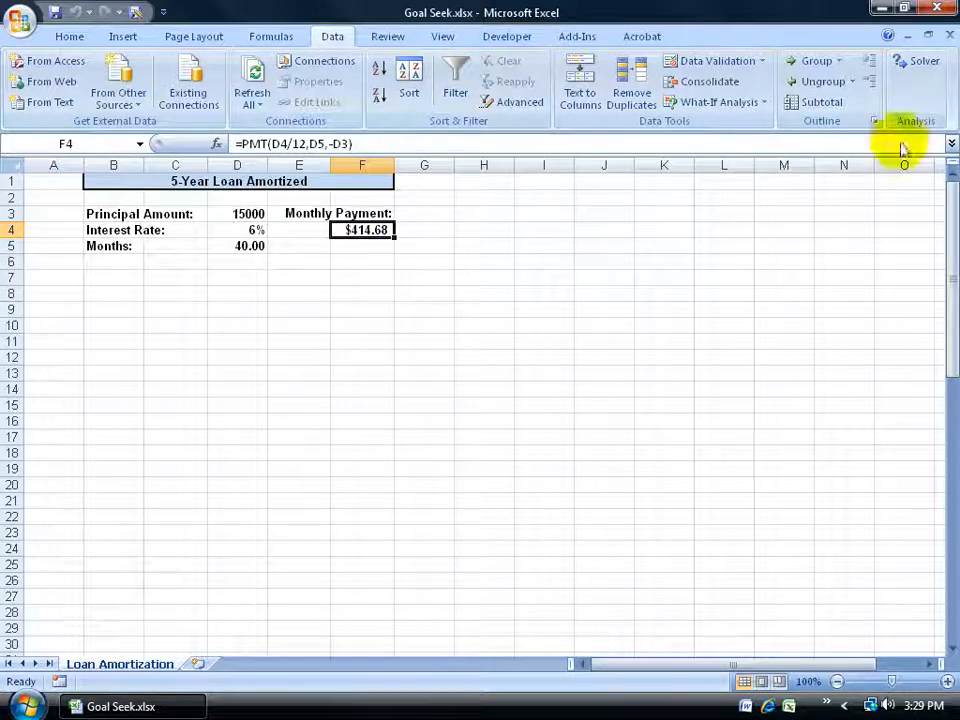
Step: Set up Solver with target cell F4 equal to a value of 500 by changing cells D3, D4 and D5
left_click(925, 67)
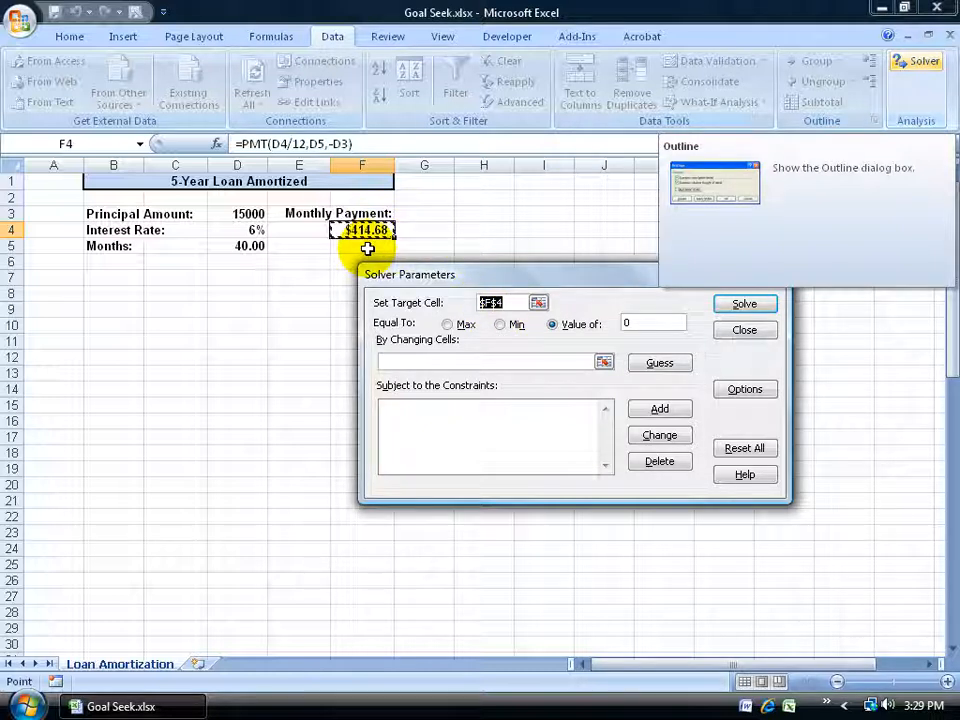
double_click(638, 324)
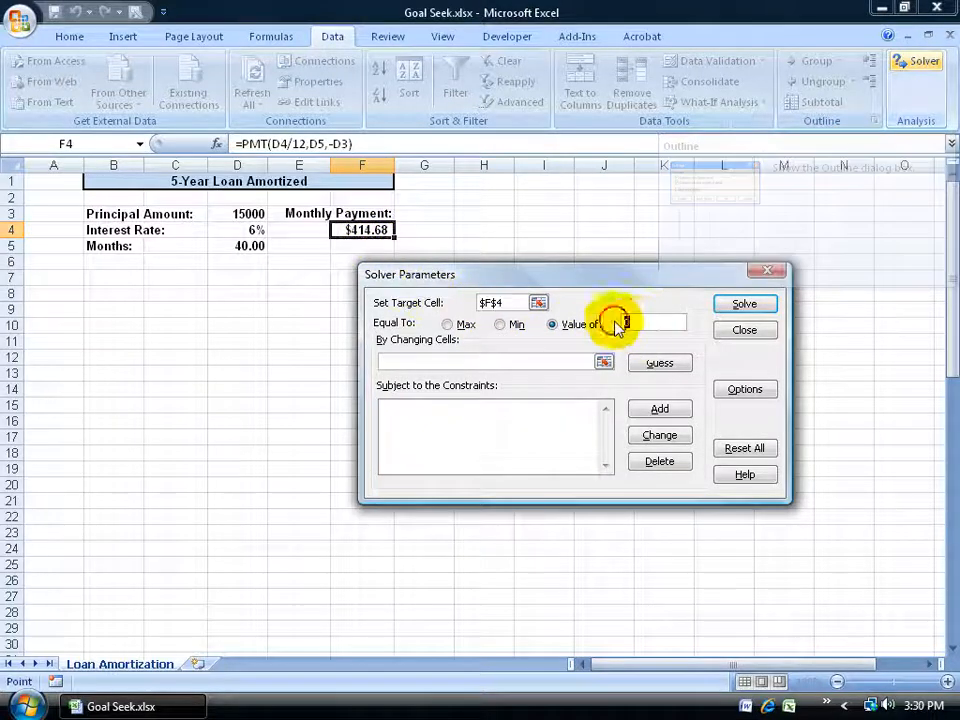
type("500")
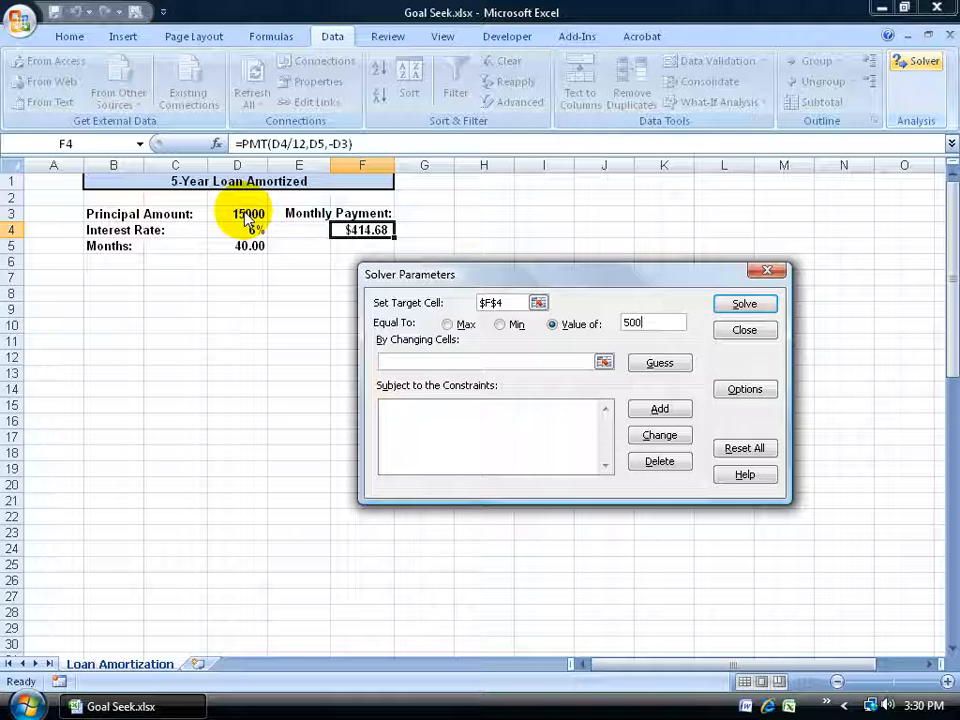
left_click(397, 362)
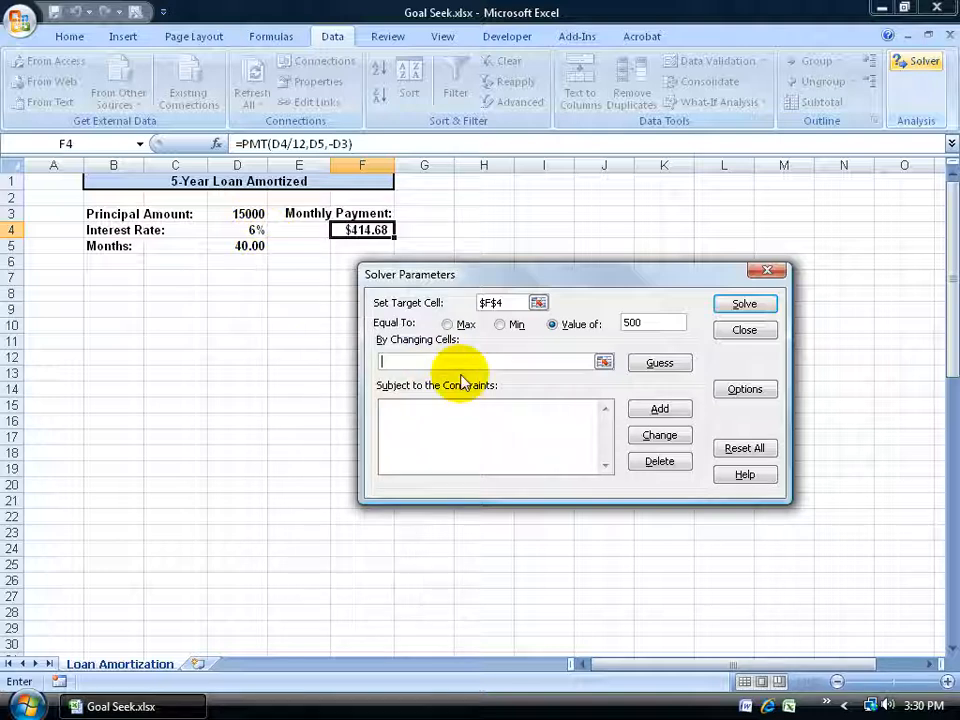
type("d3,d4,d5")
Step: Add a Solver constraint limiting the months in D5 to <= 38
left_click(659, 409)
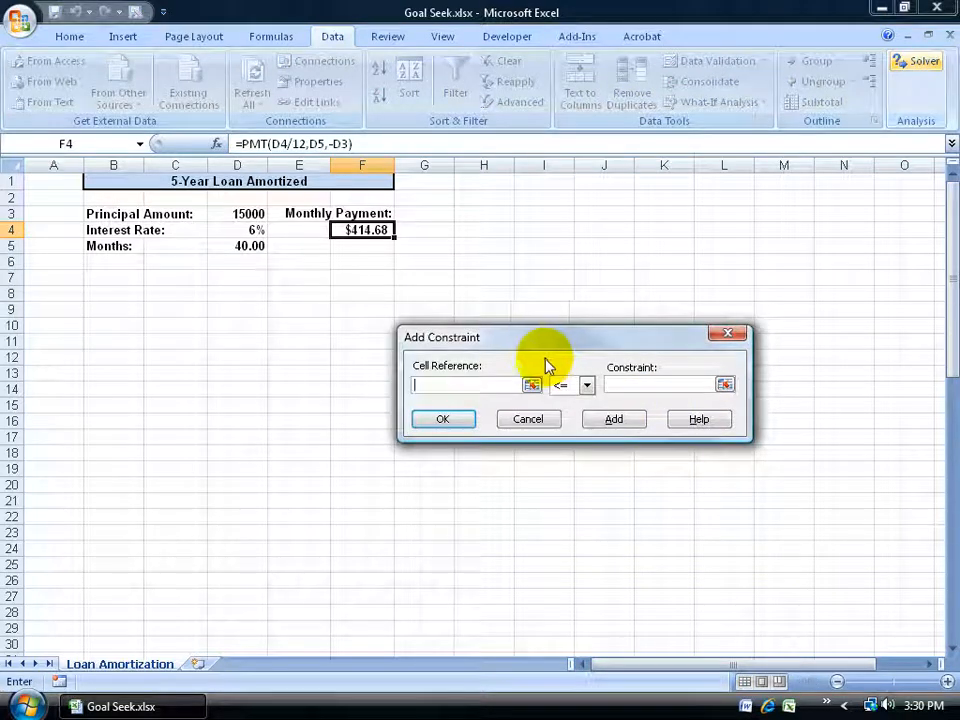
left_click(250, 246)
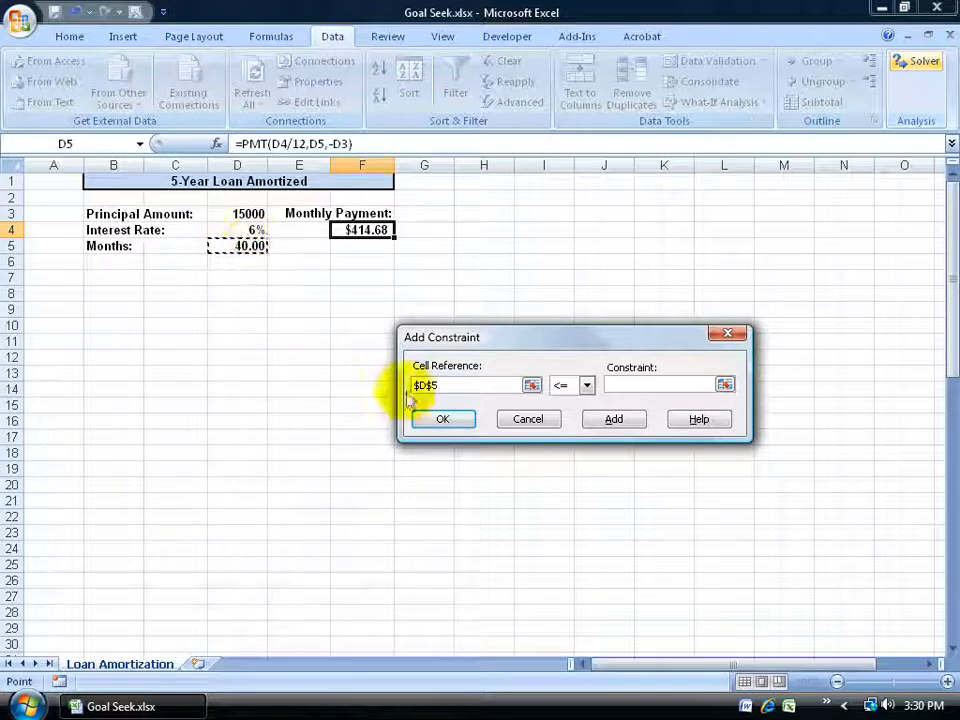
left_click(618, 386)
type("39")
key("BackSpace")
type("8")
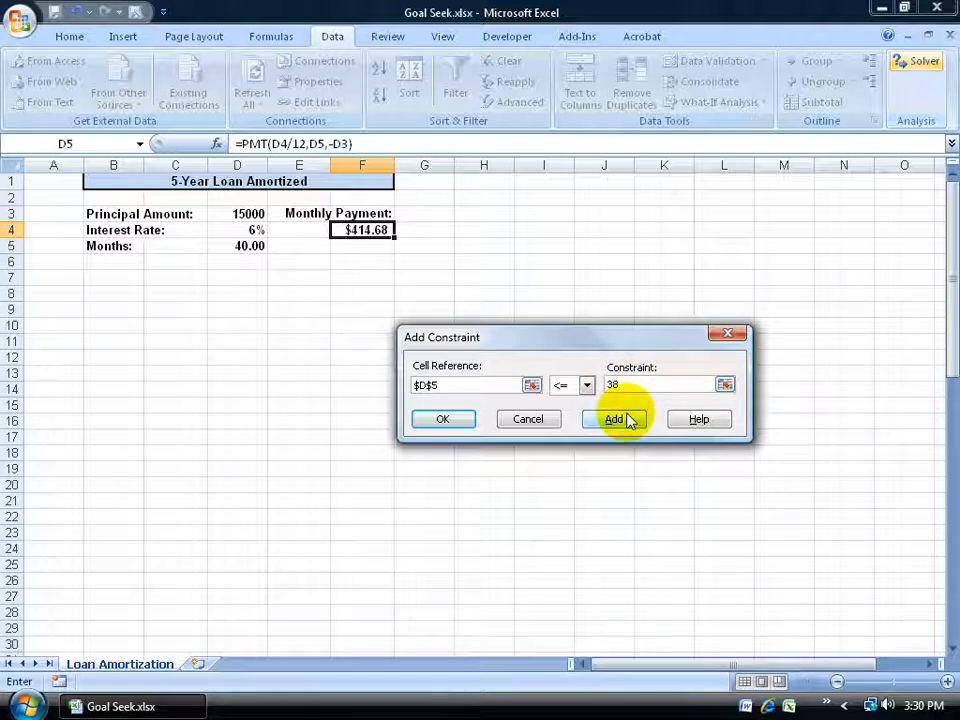
left_click(622, 421)
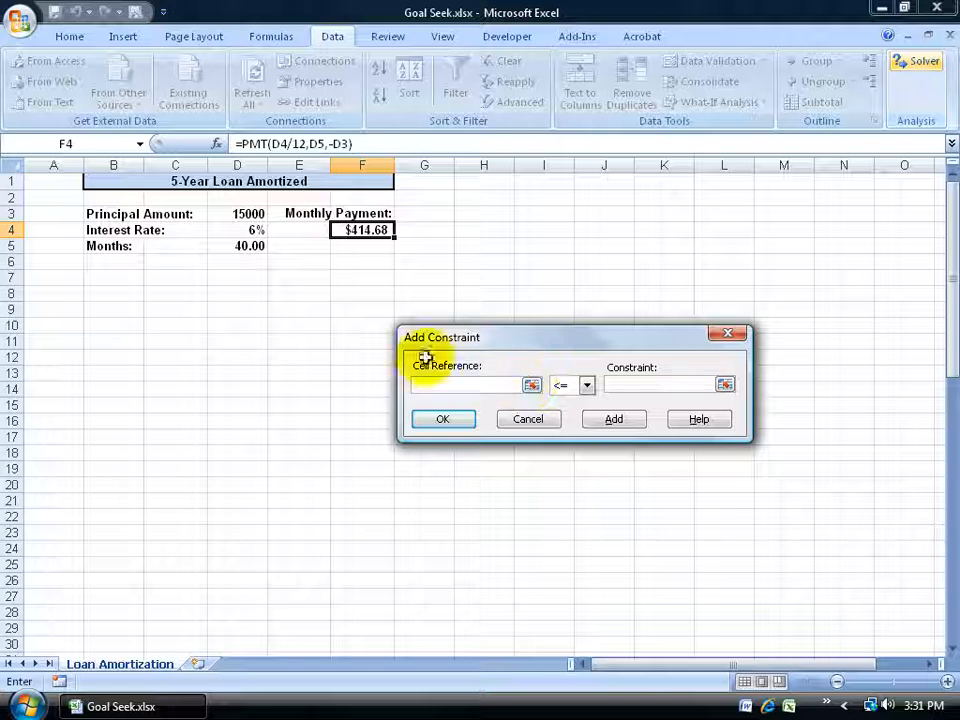
Step: Add a Solver constraint limiting the interest rate in D4 to <= 10%
left_click(252, 231)
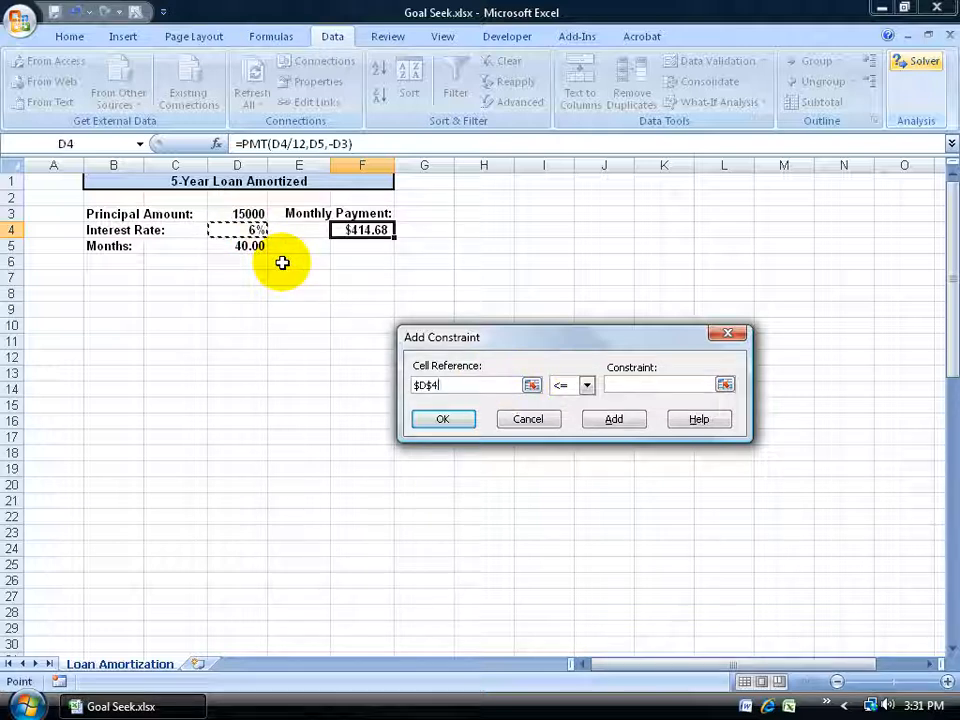
left_click(619, 387)
type("10%")
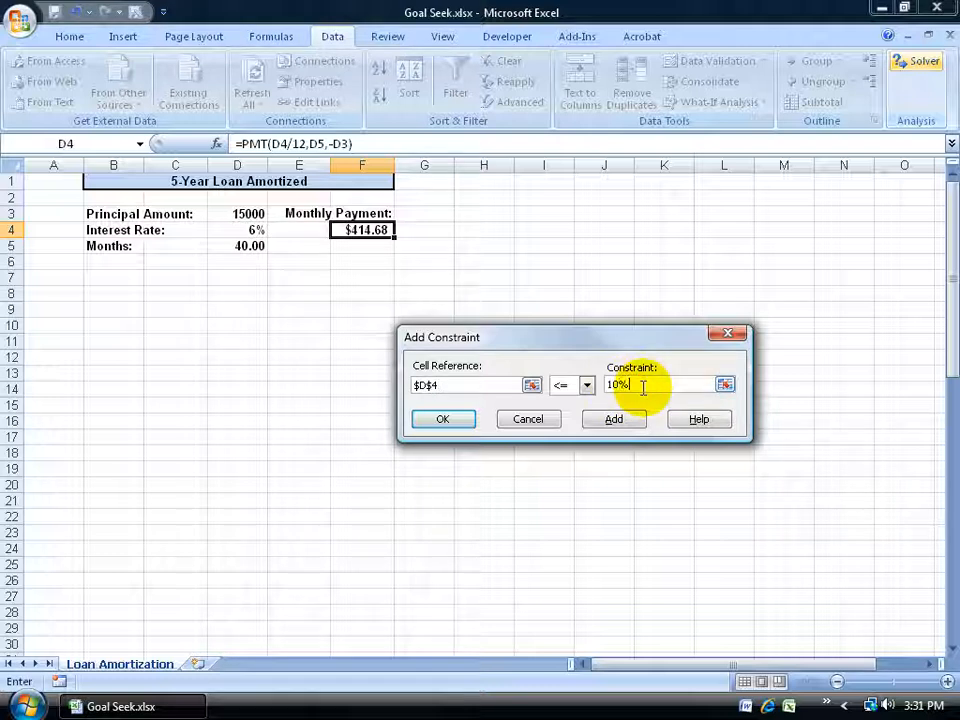
left_click(612, 418)
Step: Add a Solver constraint requiring the interest rate in D4 to be >= 6%, and finish adding constraints
left_click(248, 230)
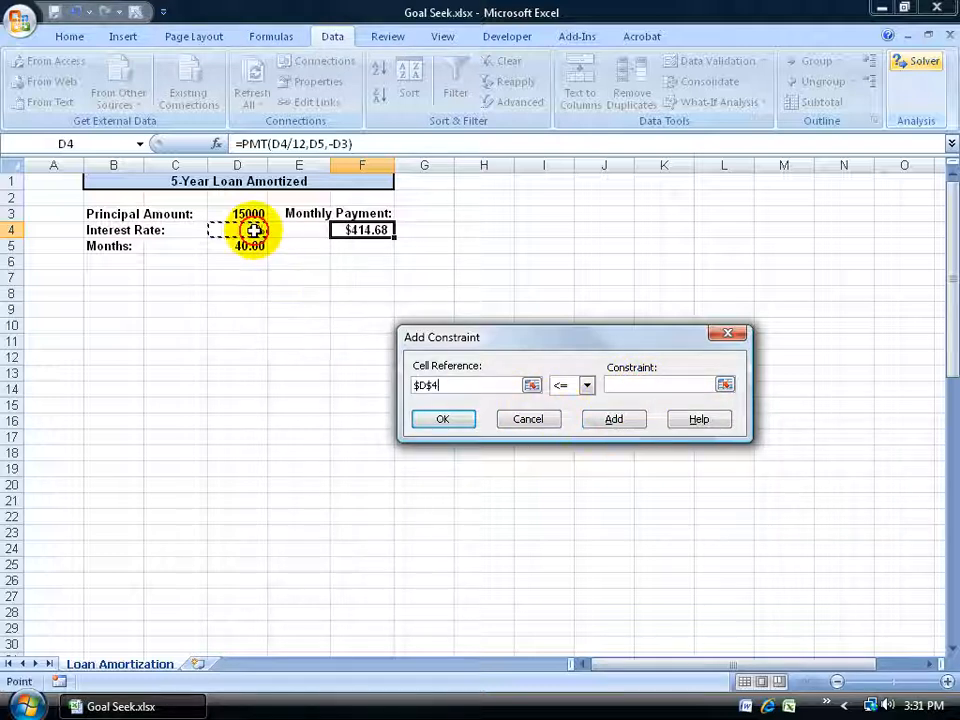
left_click(587, 386)
left_click(570, 425)
type("6")
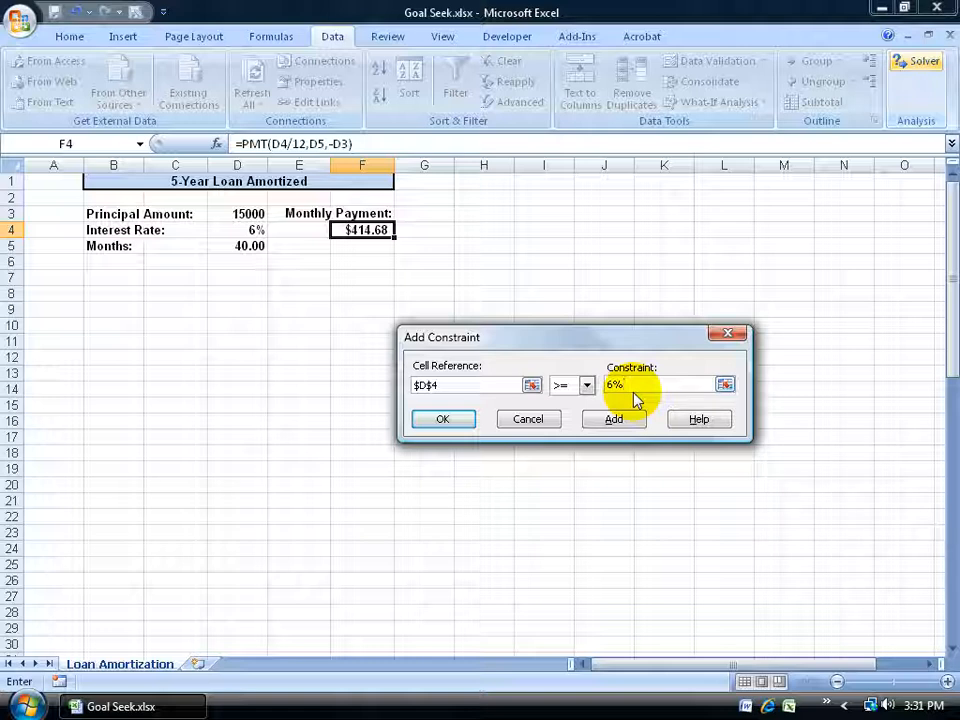
left_click(445, 418)
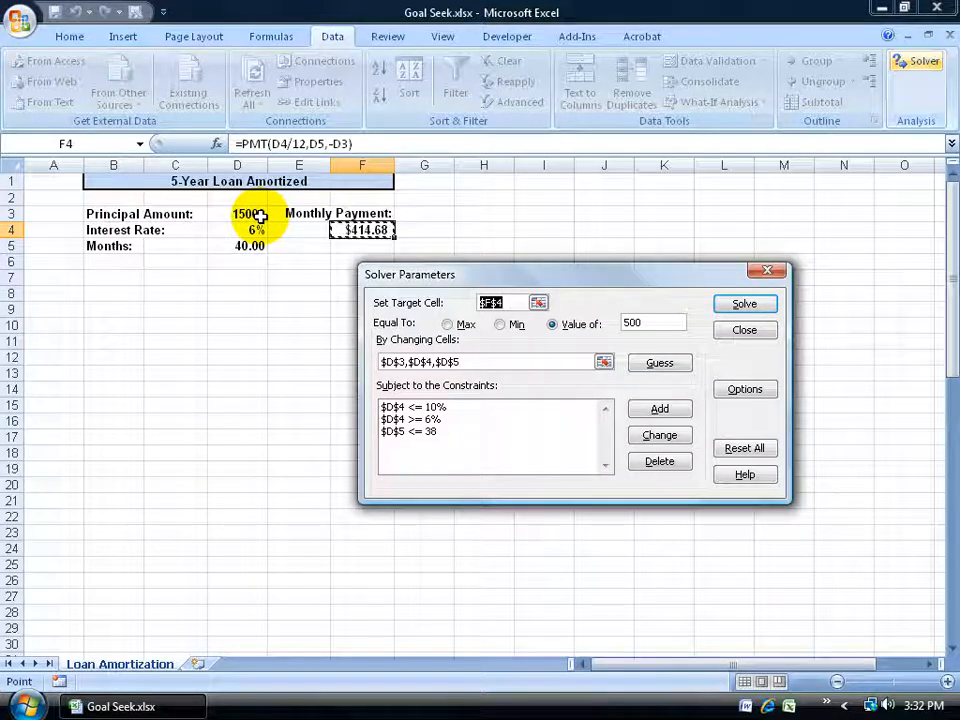
Step: Run Solver on the configured loan model and discard the proposed solution
left_click(748, 305)
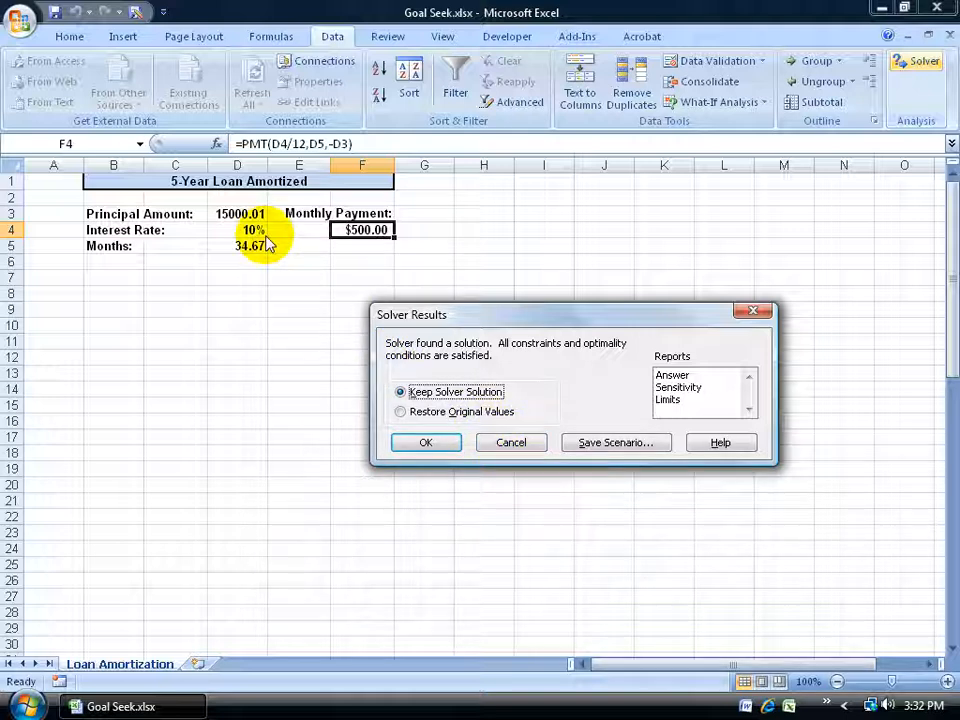
left_click(491, 441)
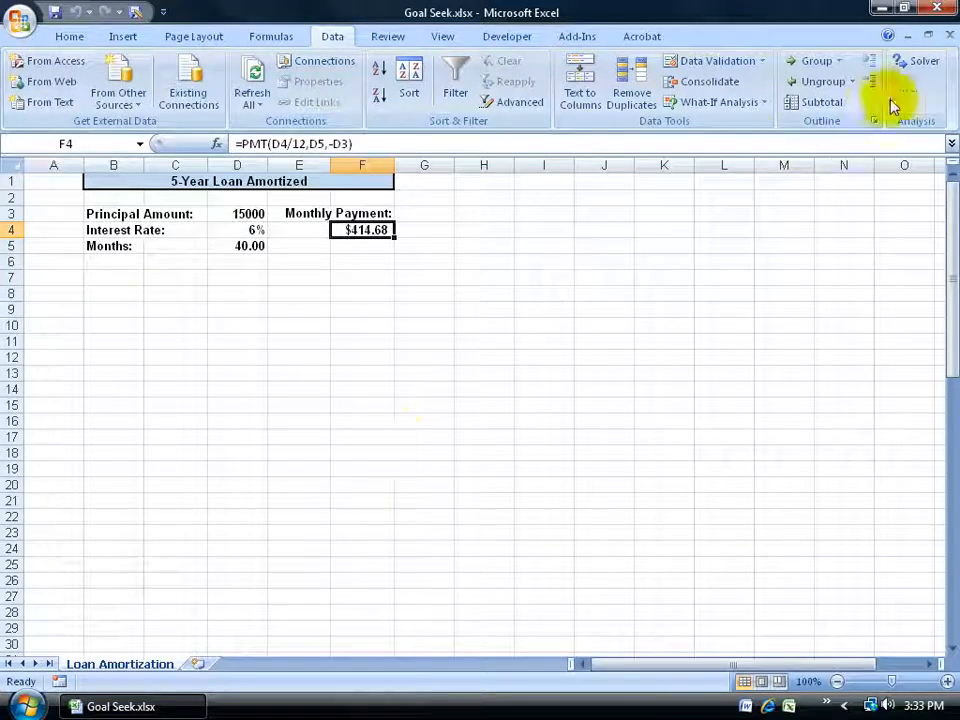
Step: Change the Solver constraint on the interest rate's upper limit in D4 to <= 8%
left_click(912, 62)
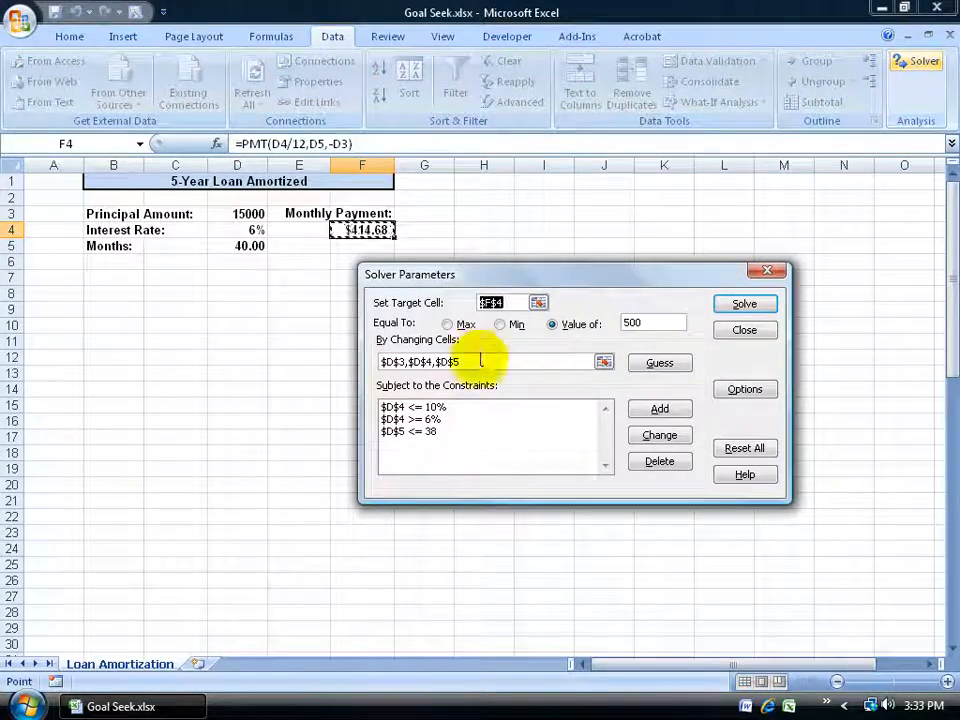
left_click(440, 407)
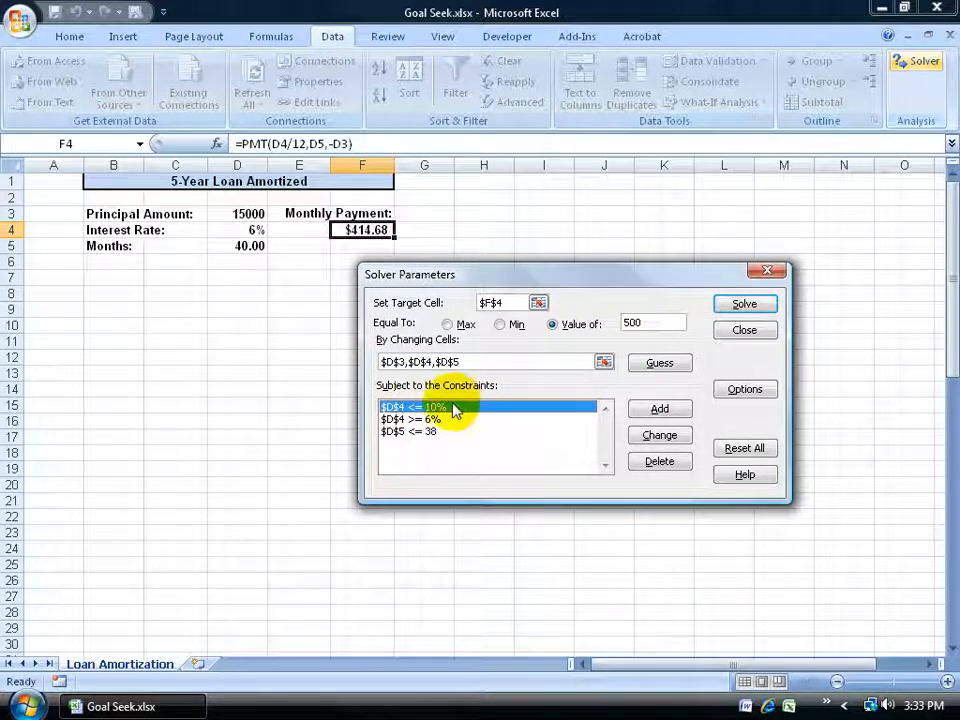
left_click(659, 435)
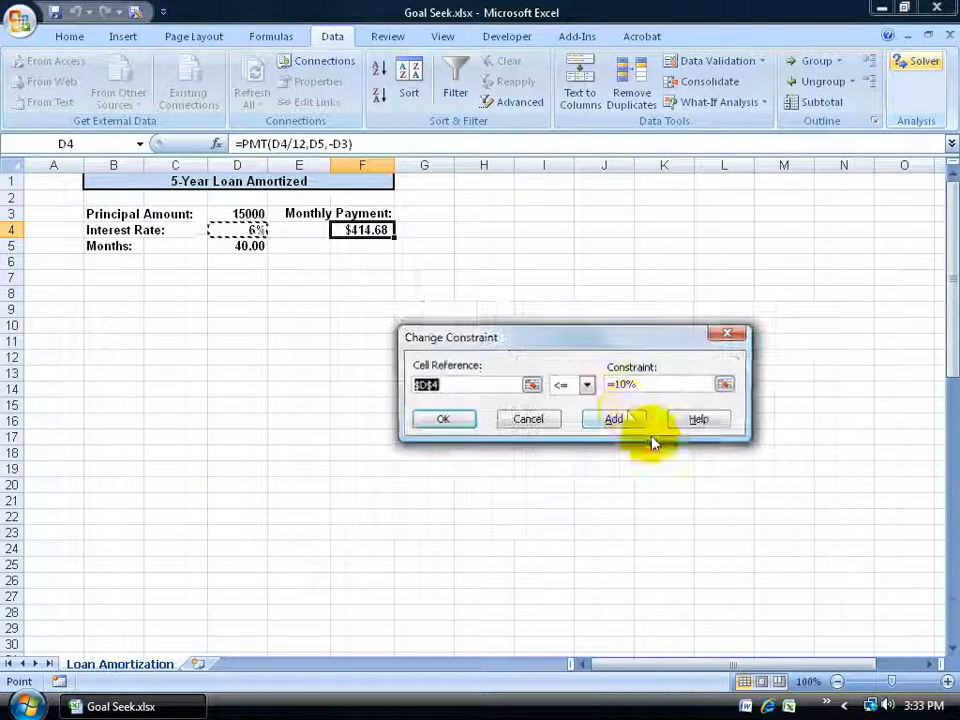
left_click(619, 386)
type("8")
left_click(442, 419)
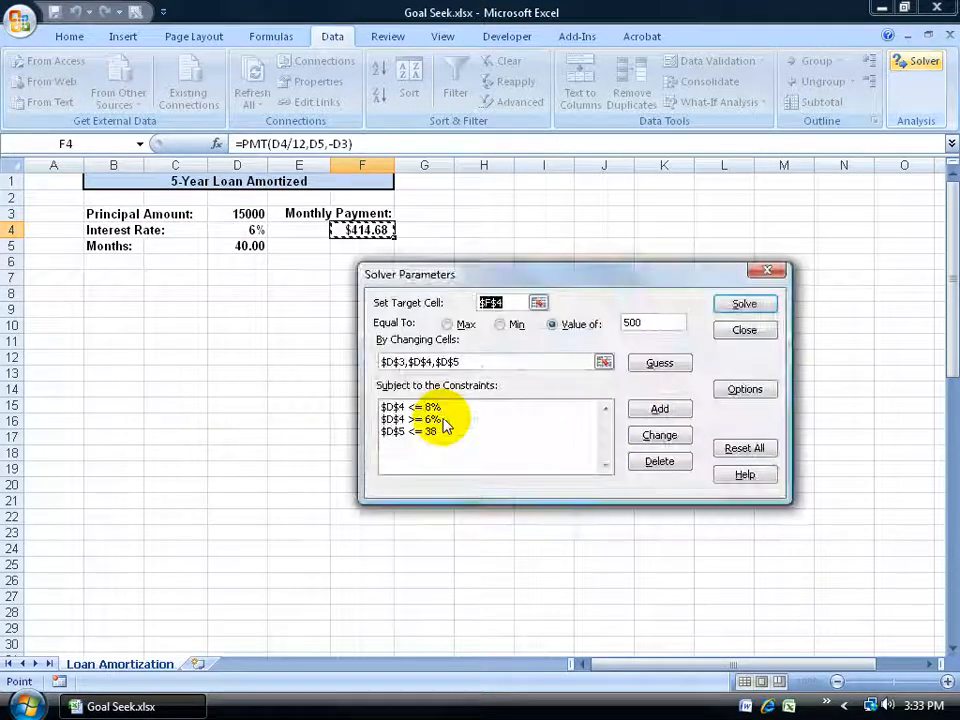
Step: Solve the loan model with the revised constraints and keep the Solver solution
left_click(742, 304)
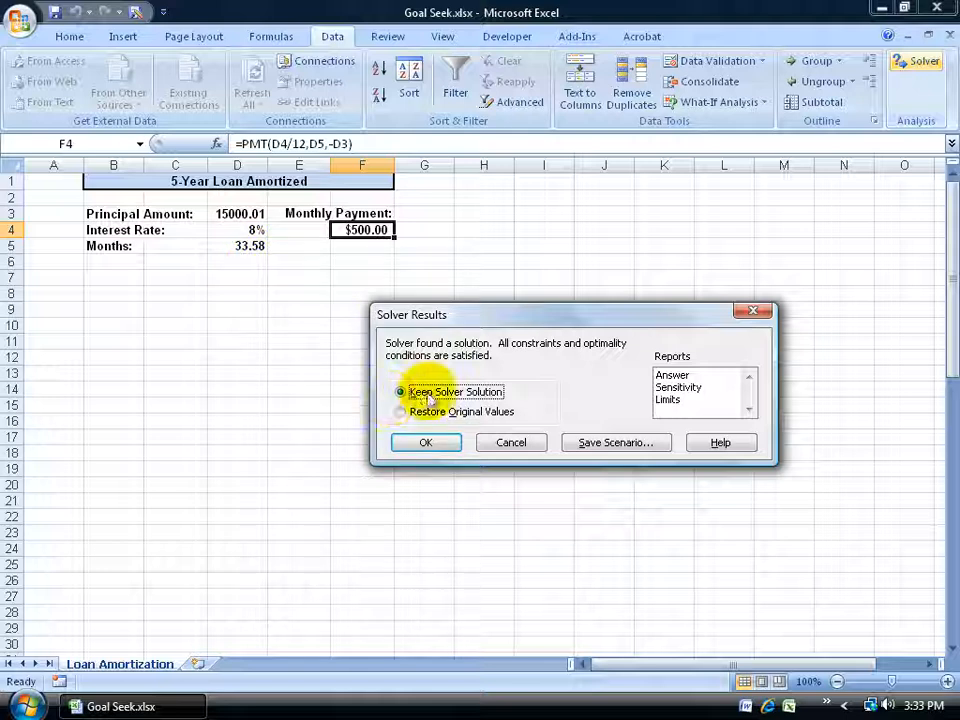
left_click(424, 443)
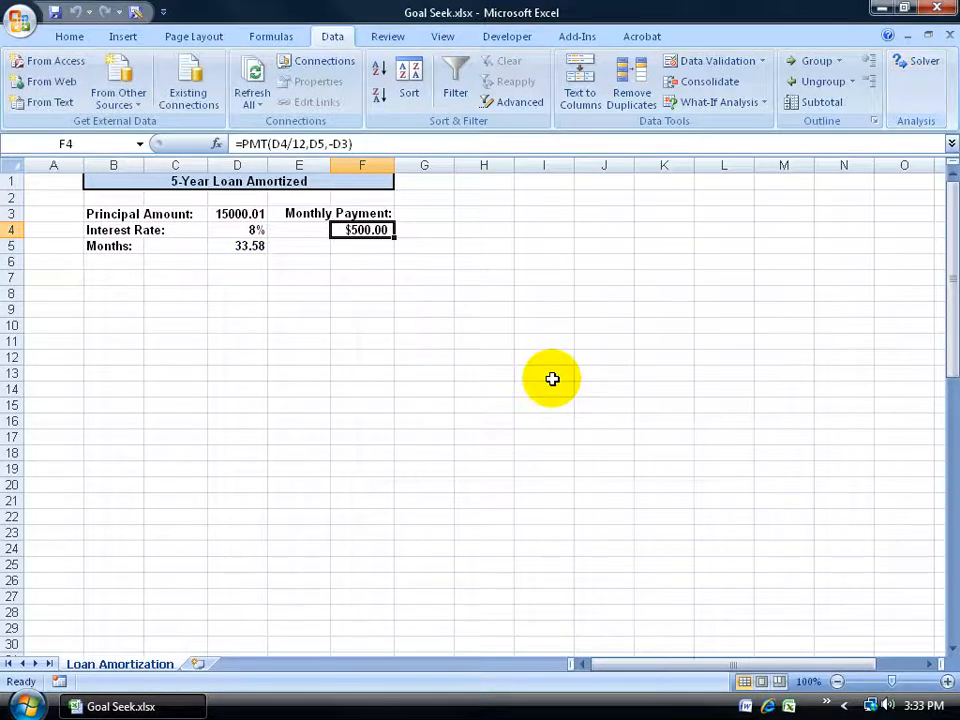